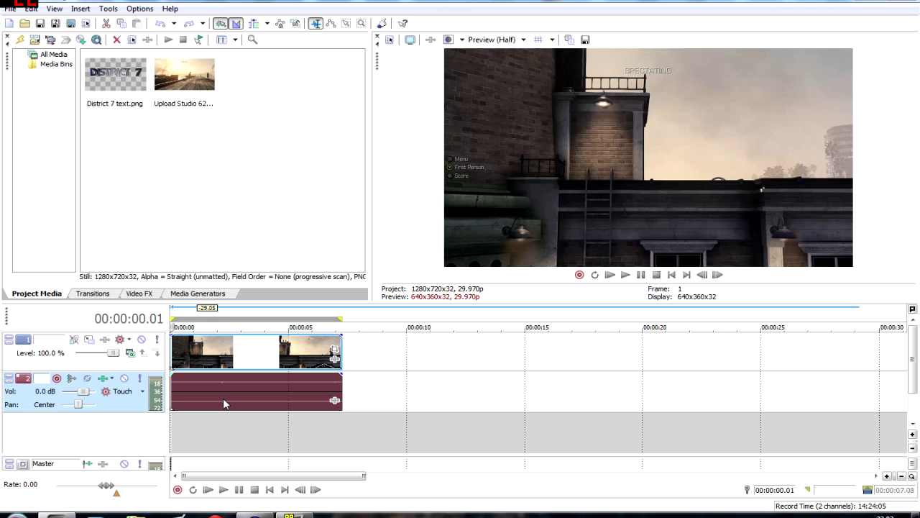
# Step: Preview the rooftop clip by scrubbing through it and playing a section
pyautogui.click(218, 351)
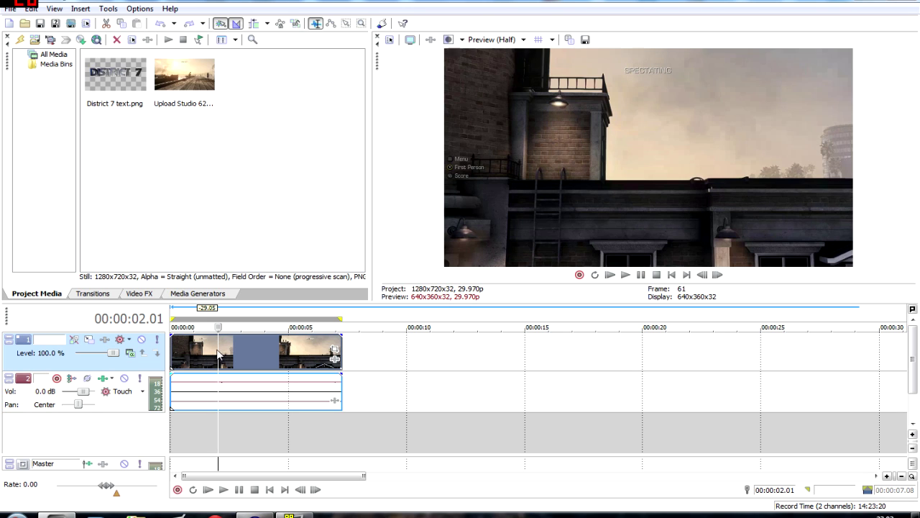
pyautogui.click(180, 350)
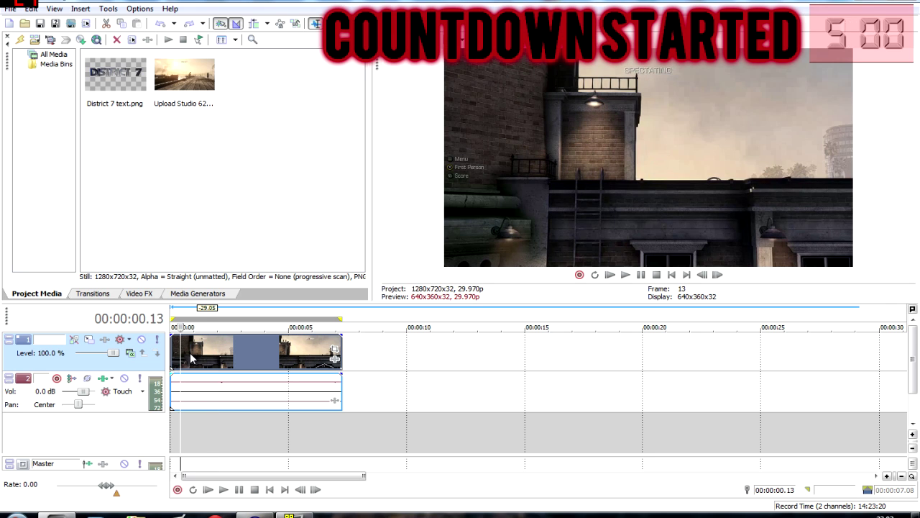
pyautogui.click(217, 353)
pyautogui.click(259, 350)
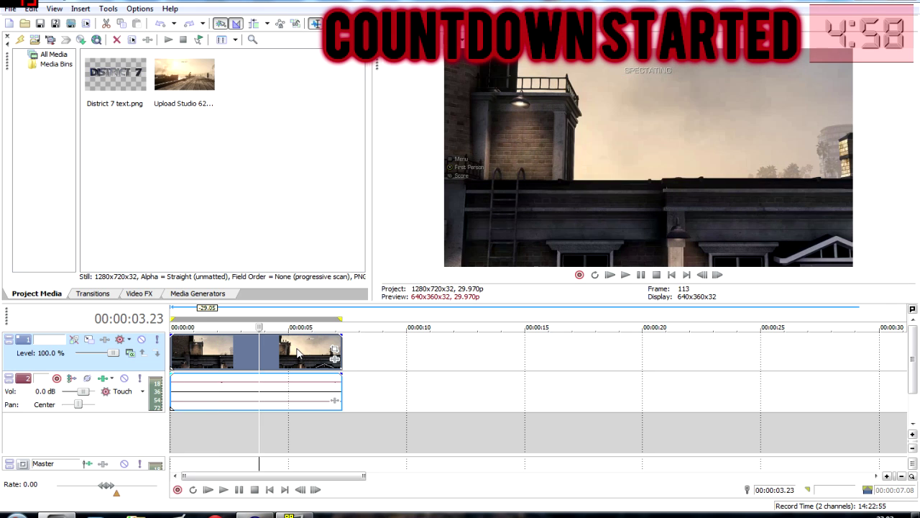
pyautogui.click(297, 351)
pyautogui.click(313, 350)
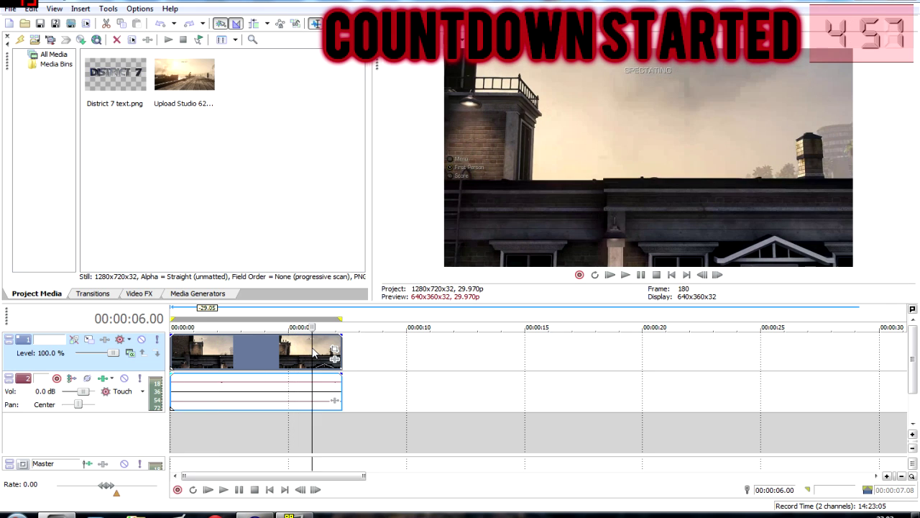
pyautogui.click(191, 361)
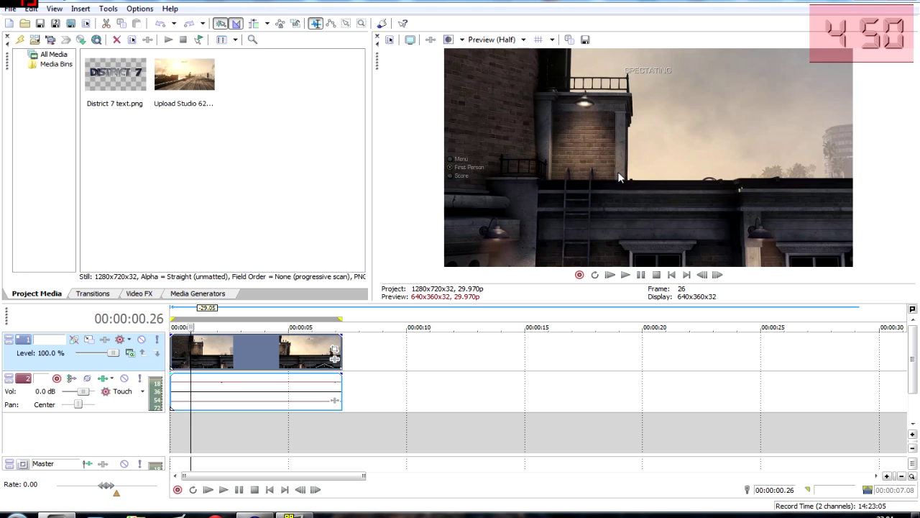
pyautogui.click(625, 274)
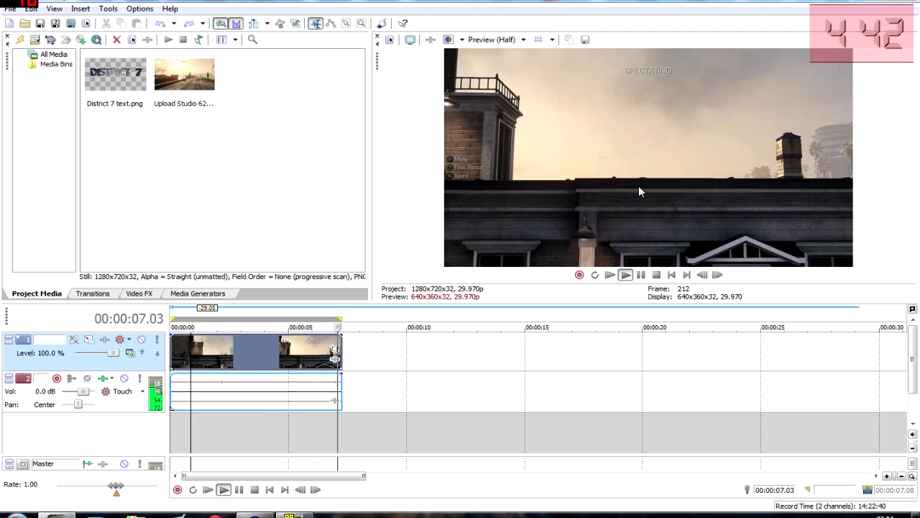
pyautogui.click(656, 274)
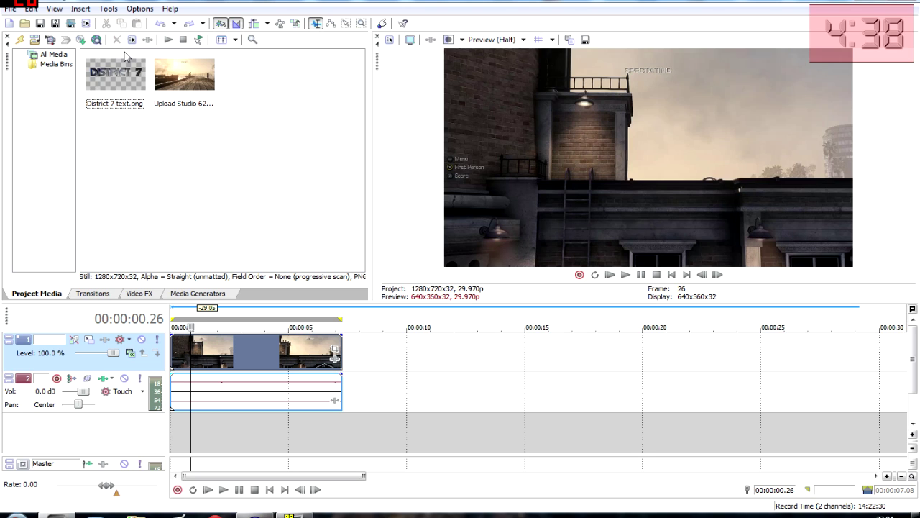
# Step: Put District 7 text.png on a new top video track, stretched to the clip's length
pyautogui.click(111, 79)
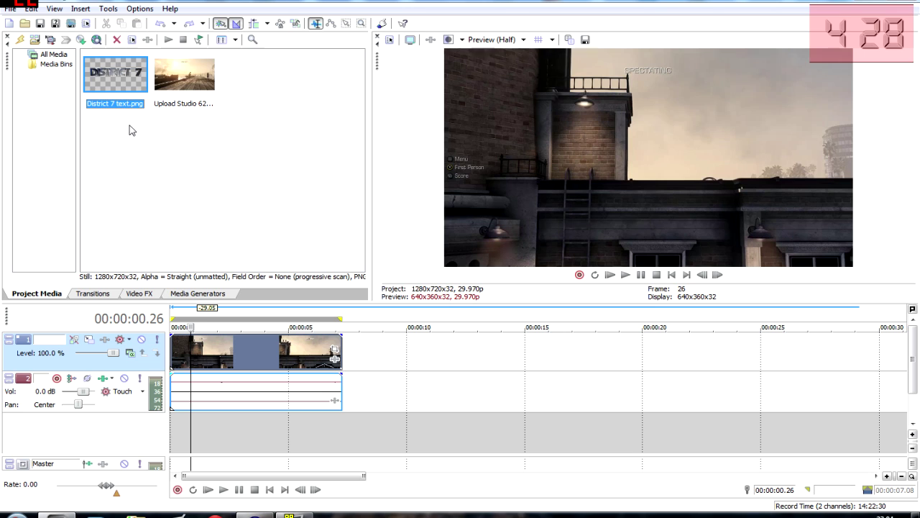
pyautogui.rightClick(141, 360)
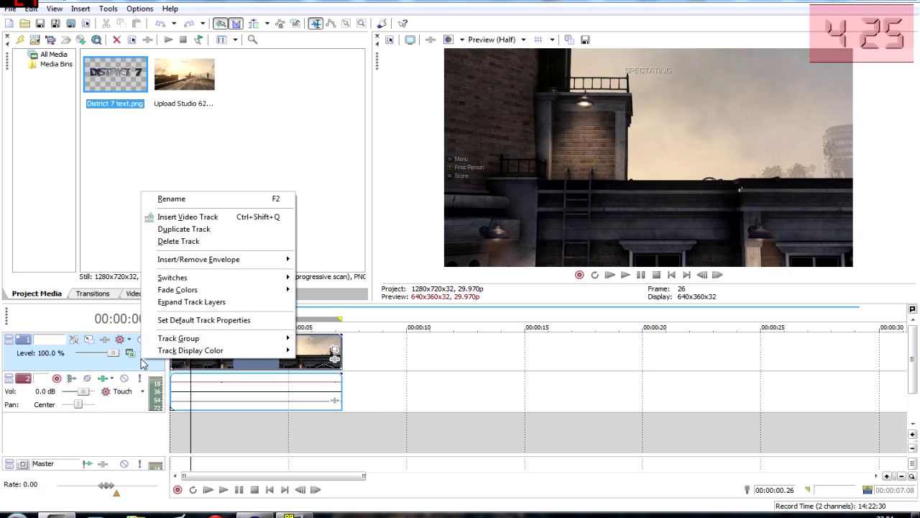
pyautogui.click(193, 220)
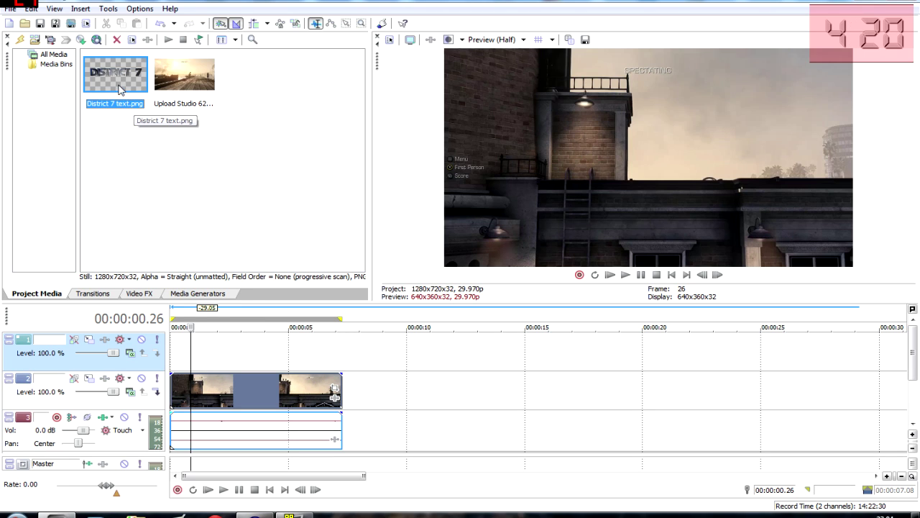
pyautogui.moveTo(120, 89); pyautogui.dragTo(173, 357)
pyautogui.moveTo(286, 361); pyautogui.dragTo(337, 358)
pyautogui.click(289, 360)
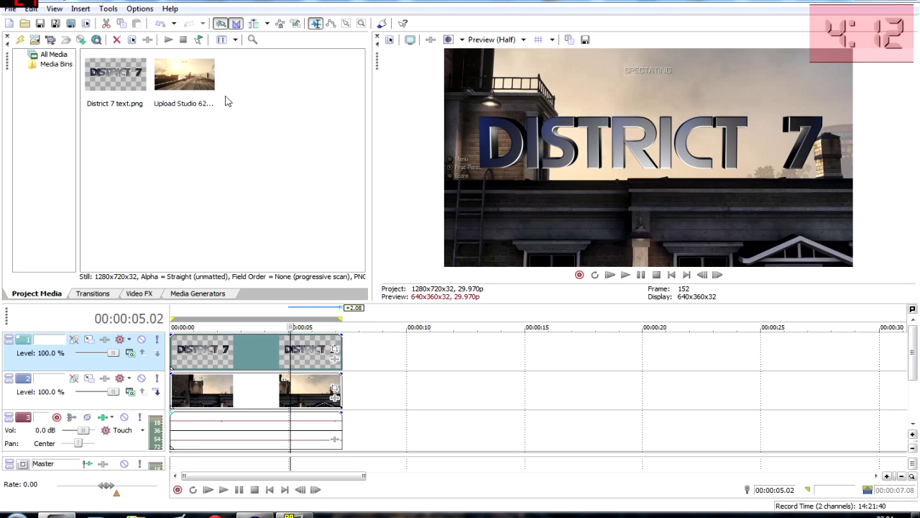
pyautogui.click(240, 351)
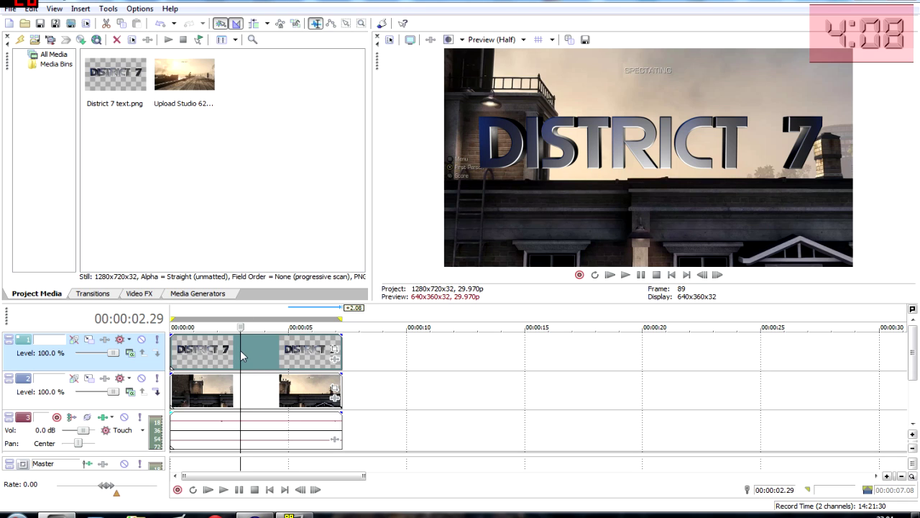
pyautogui.click(172, 358)
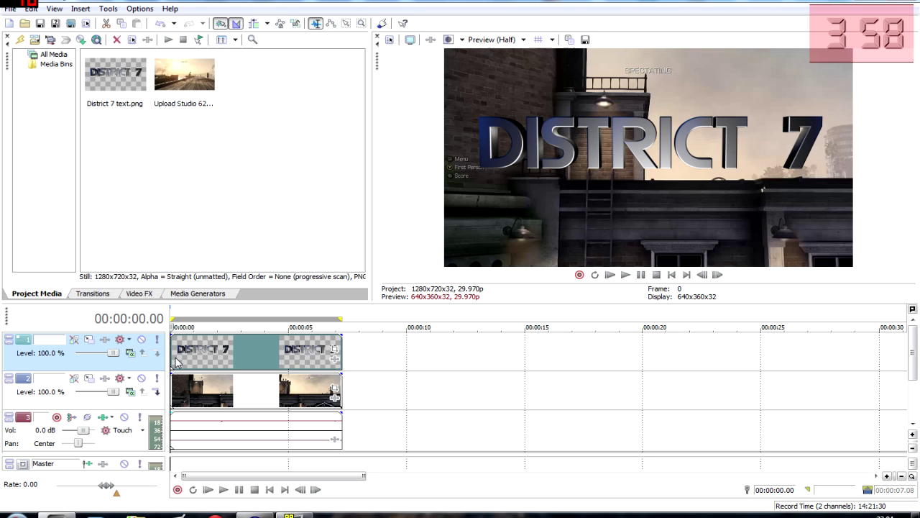
pyautogui.moveTo(341, 362)
pyautogui.mouseDown()
pyautogui.moveTo(245, 363)
pyautogui.moveTo(342, 362)
pyautogui.mouseUp()
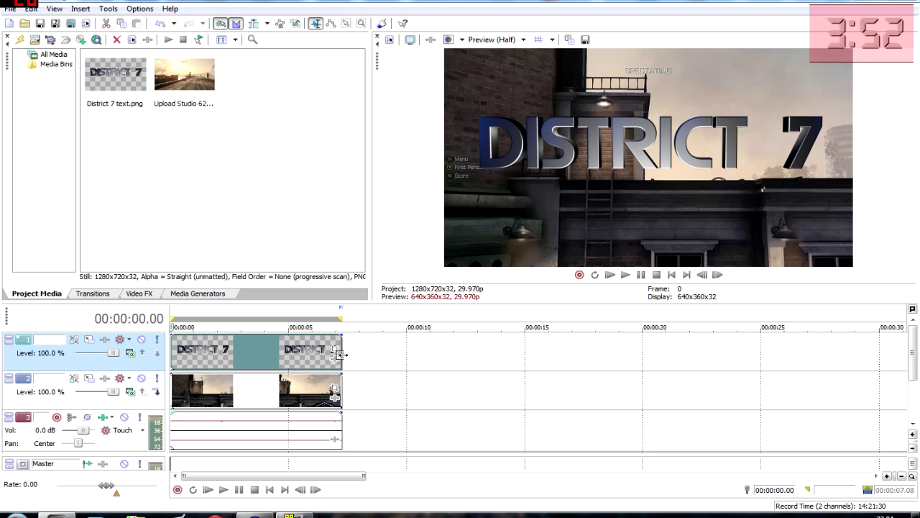
pyautogui.moveTo(339, 354)
pyautogui.mouseDown()
pyautogui.moveTo(208, 353)
pyautogui.moveTo(354, 357)
pyautogui.moveTo(342, 359)
pyautogui.mouseUp()
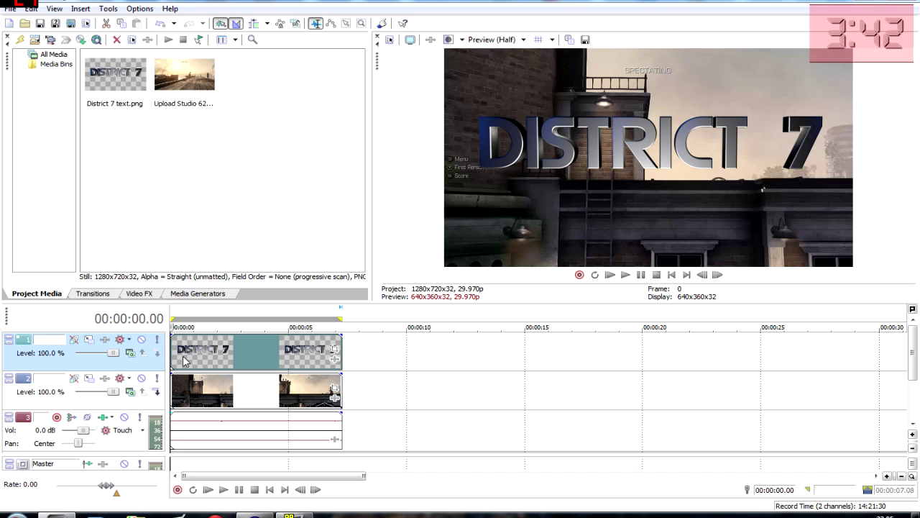
pyautogui.click(203, 359)
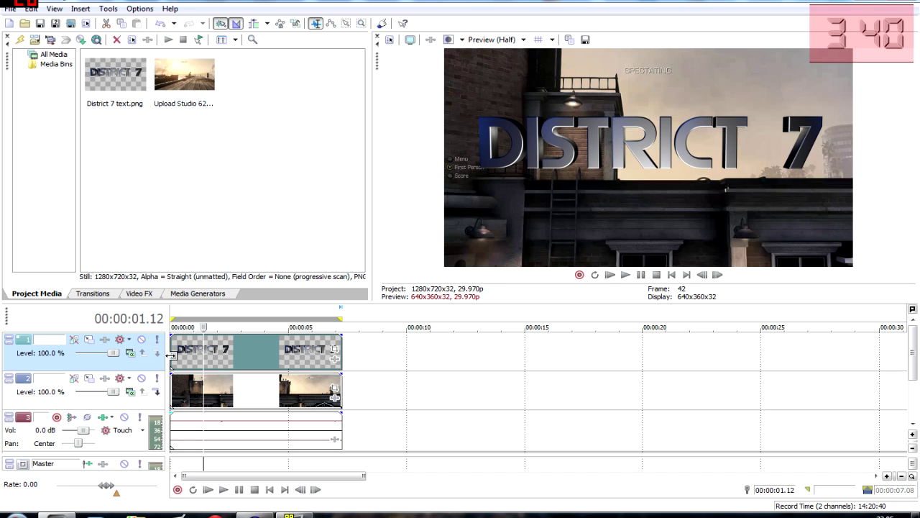
pyautogui.click(171, 355)
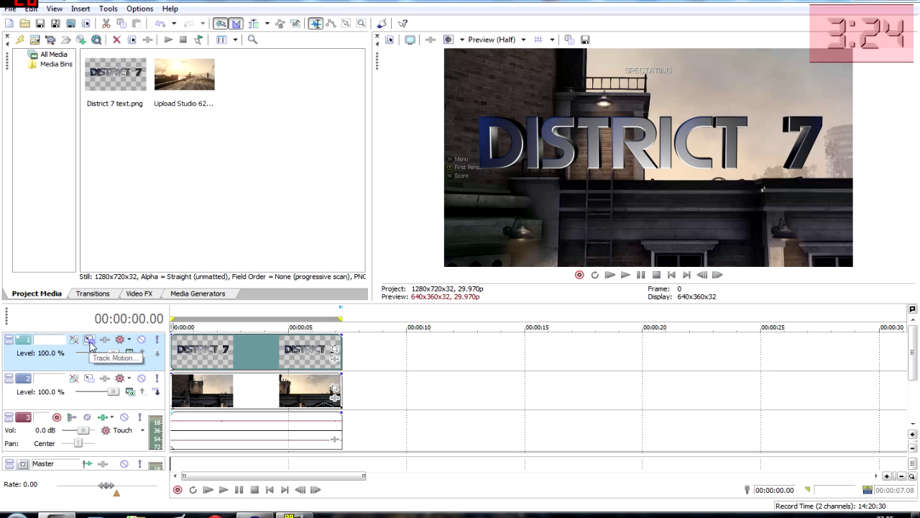
# Step: In Track 1's Track Motion, resize the title frame to about 1,077.06 × 605.84
pyautogui.click(89, 340)
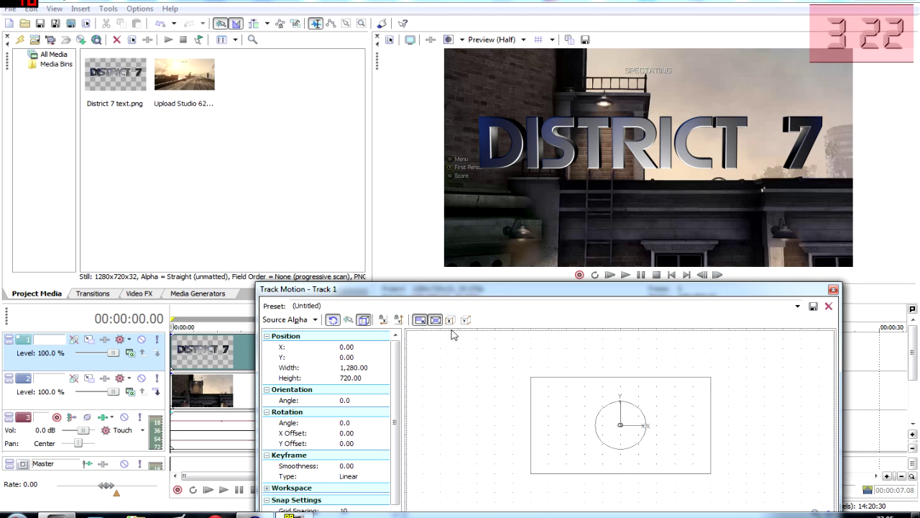
pyautogui.moveTo(485, 281); pyautogui.dragTo(324, 210)
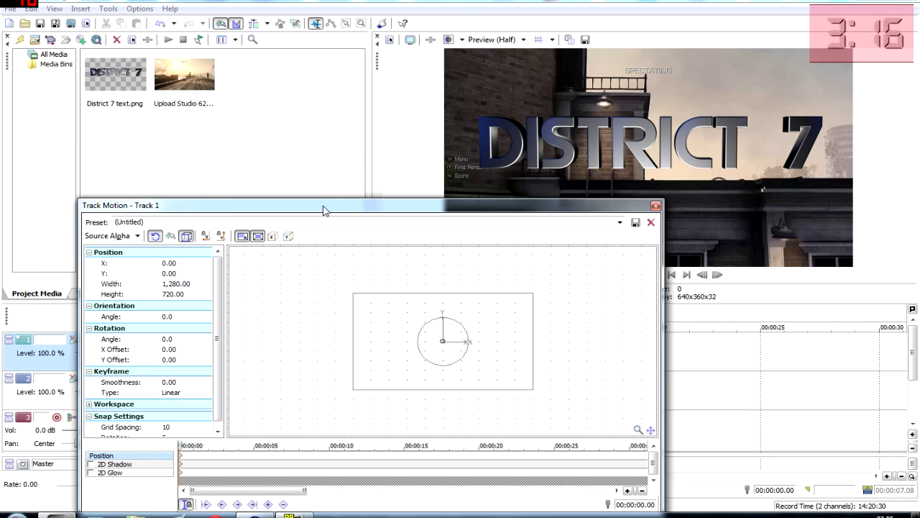
pyautogui.moveTo(323, 210); pyautogui.dragTo(378, 196)
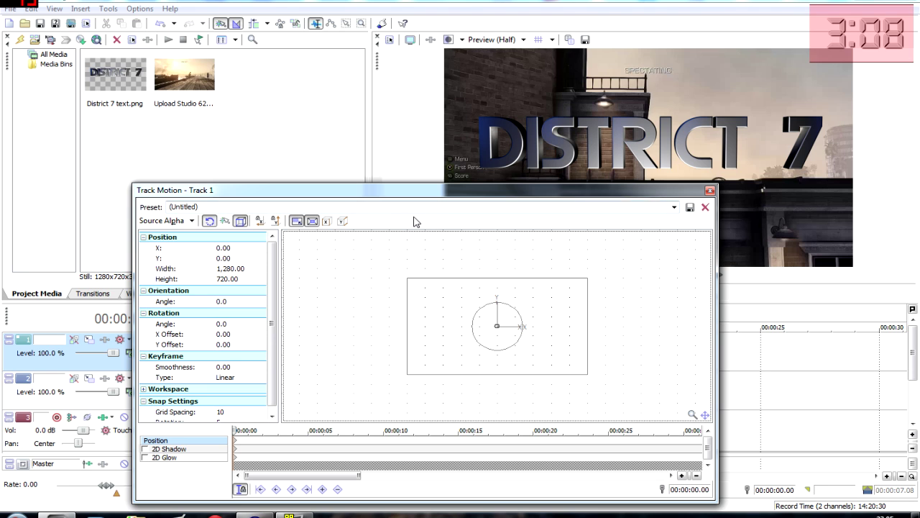
pyautogui.moveTo(460, 201); pyautogui.dragTo(284, 188)
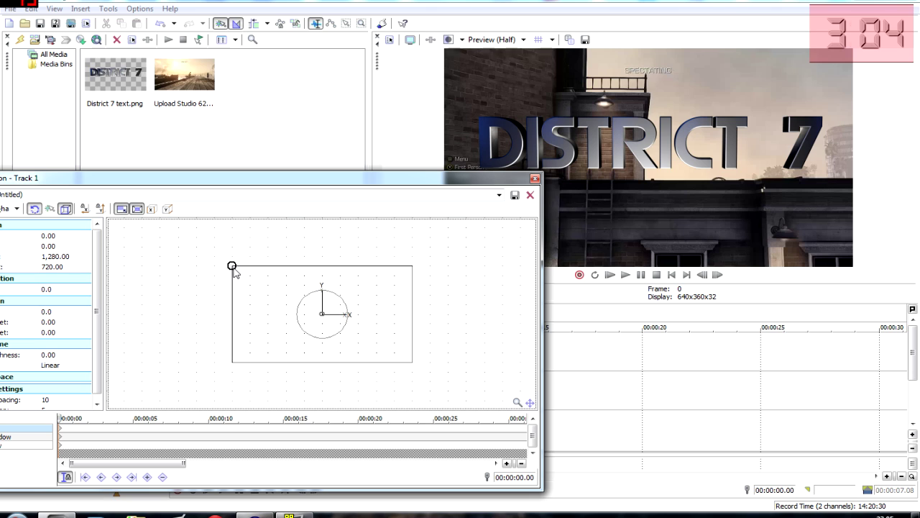
pyautogui.moveTo(240, 272); pyautogui.dragTo(210, 262)
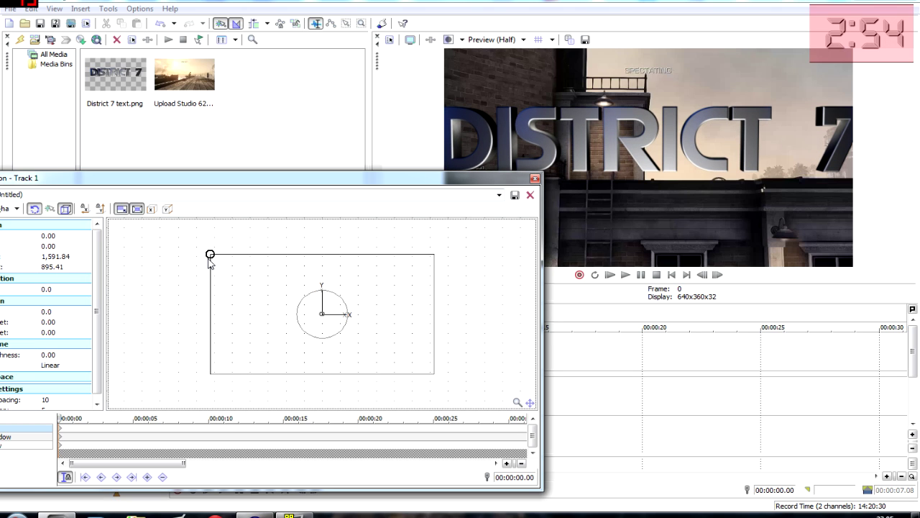
pyautogui.moveTo(210, 261); pyautogui.dragTo(240, 302)
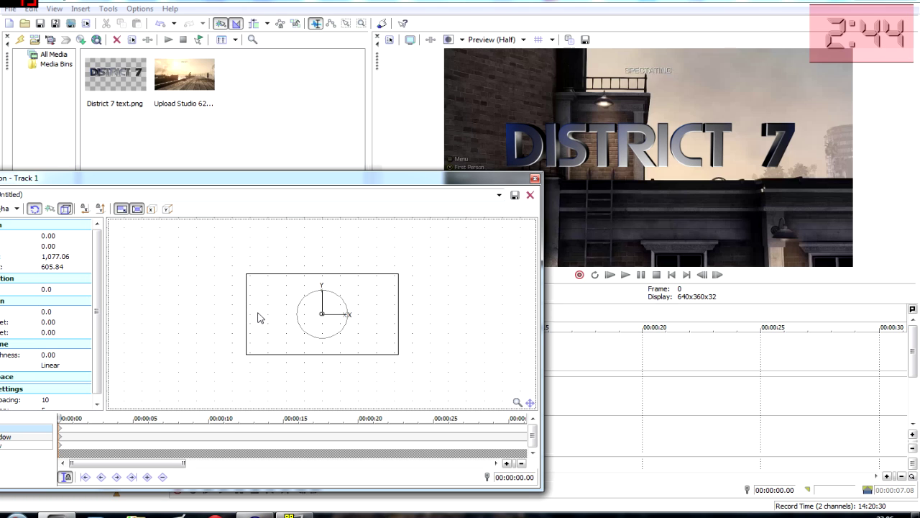
# Step: Move the DISTRICT 7 frame right to about X 427, then close Track Motion and play
pyautogui.moveTo(261, 318); pyautogui.dragTo(277, 317)
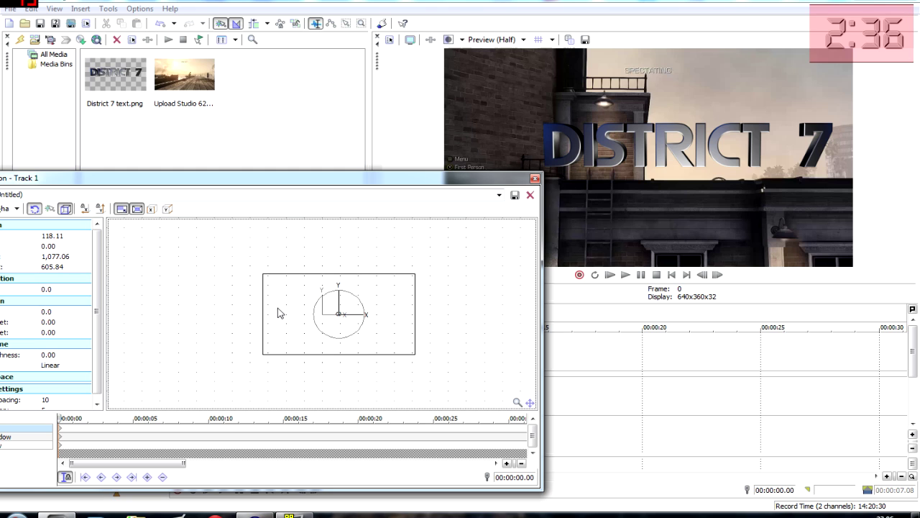
pyautogui.moveTo(282, 314); pyautogui.dragTo(323, 320)
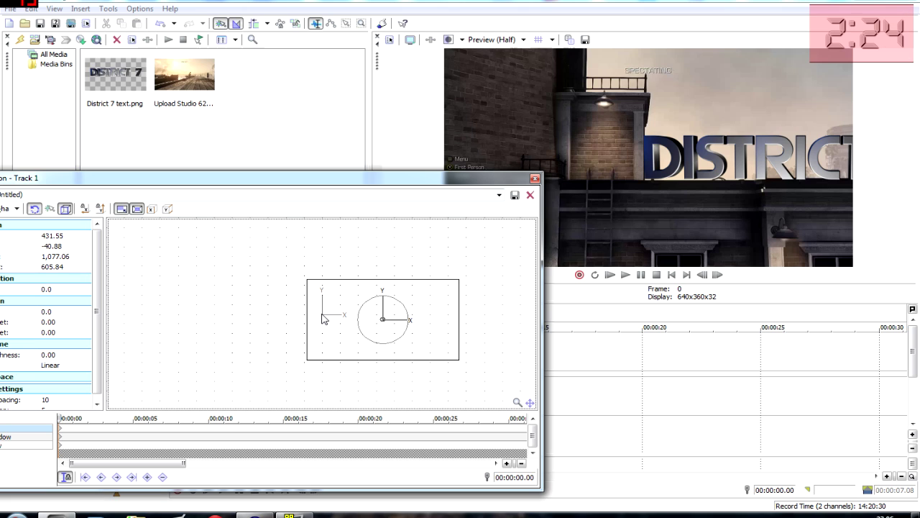
pyautogui.moveTo(323, 319); pyautogui.dragTo(323, 320)
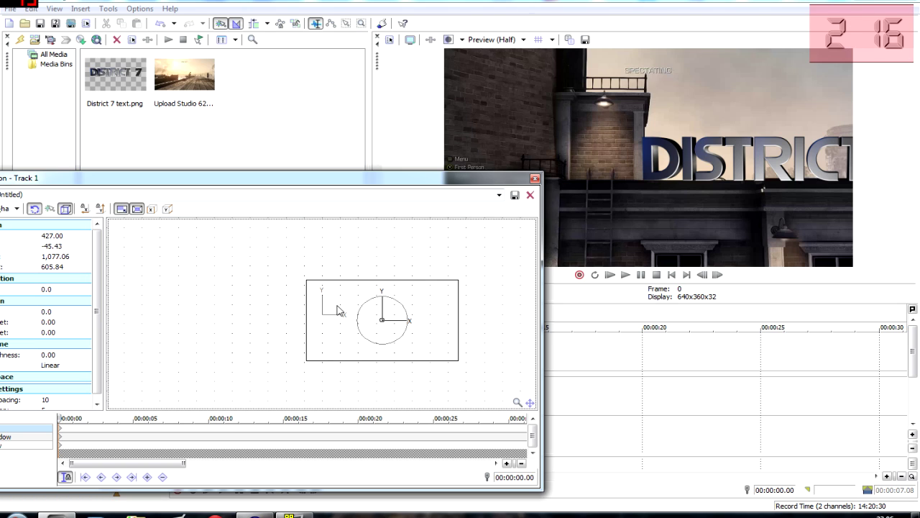
pyautogui.click(535, 179)
pyautogui.click(625, 274)
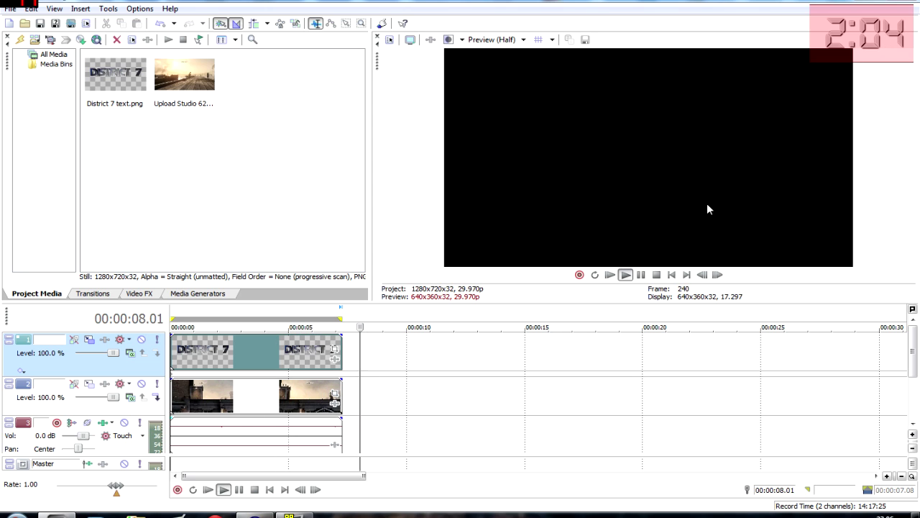
# Step: Stop playback, zoom the timeline in, and park on the last frame, 00:00:07.07
pyautogui.click(656, 275)
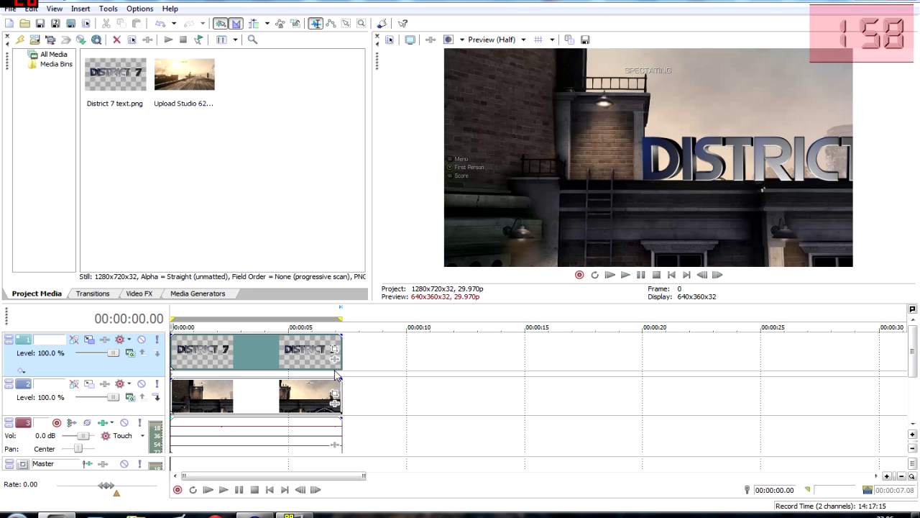
pyautogui.scroll(5, 338, 375)
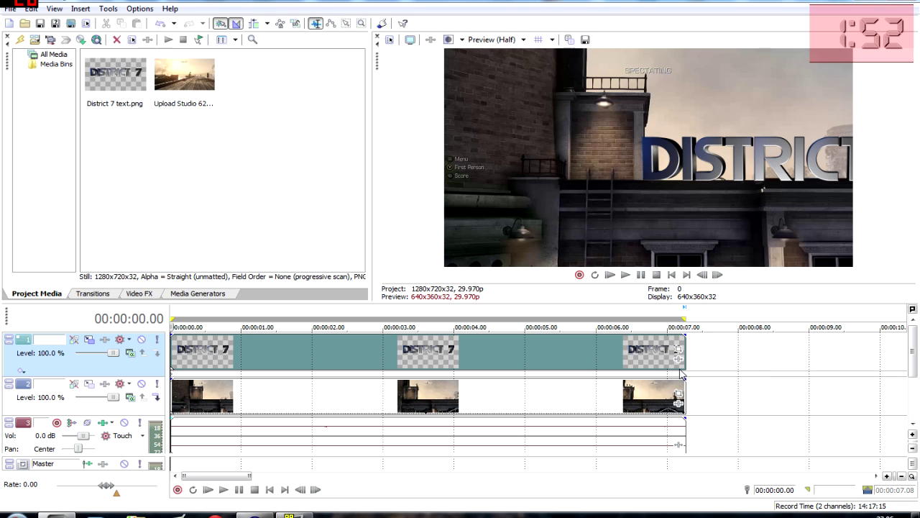
pyautogui.hotkey('ctrl', 'End')
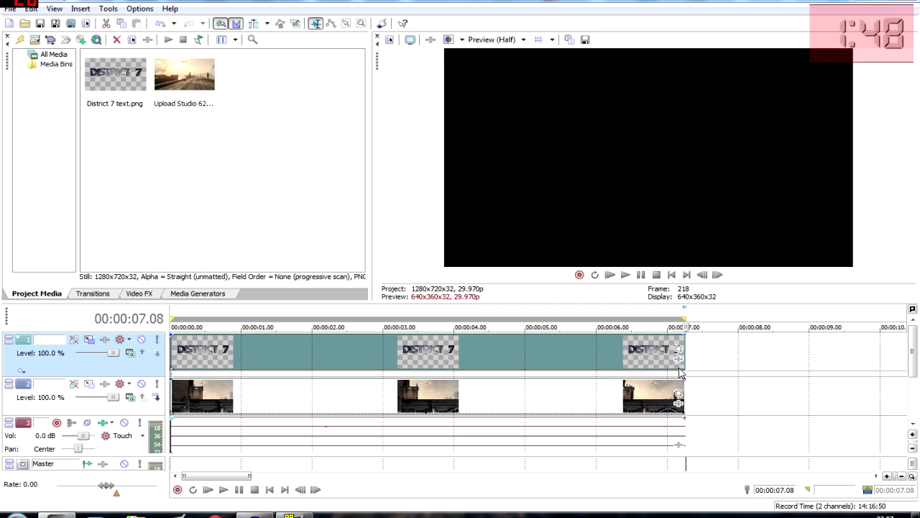
pyautogui.press('Left')
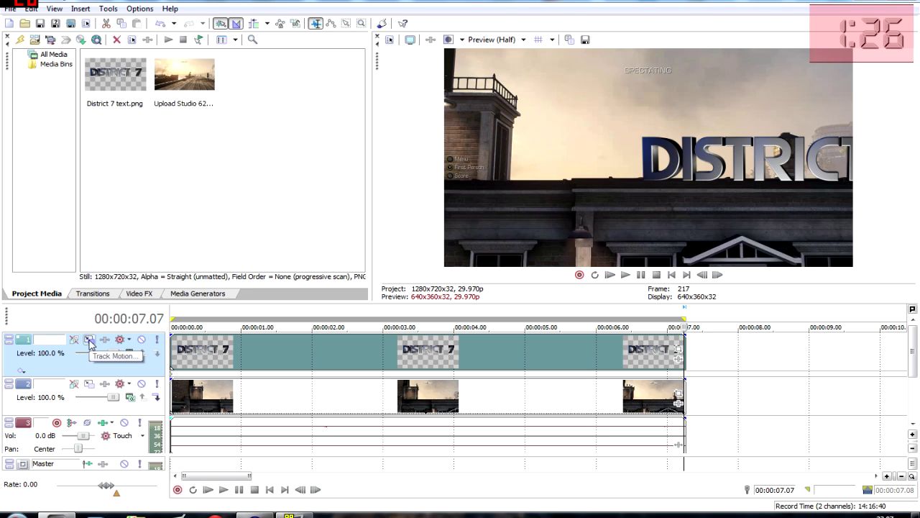
# Step: Keyframe Track Motion at 00:00:07.07 with the frame shifted left so all of DISTRICT 7 shows
pyautogui.click(89, 340)
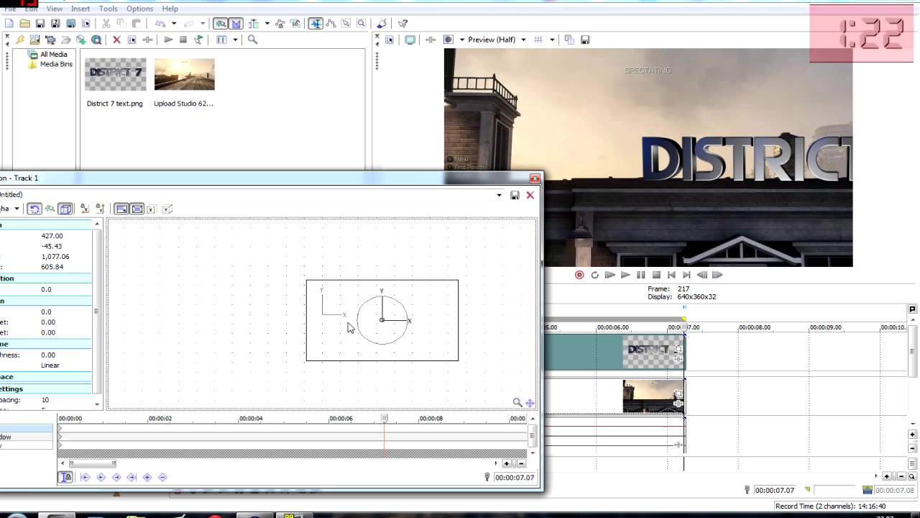
pyautogui.moveTo(346, 330); pyautogui.dragTo(282, 330)
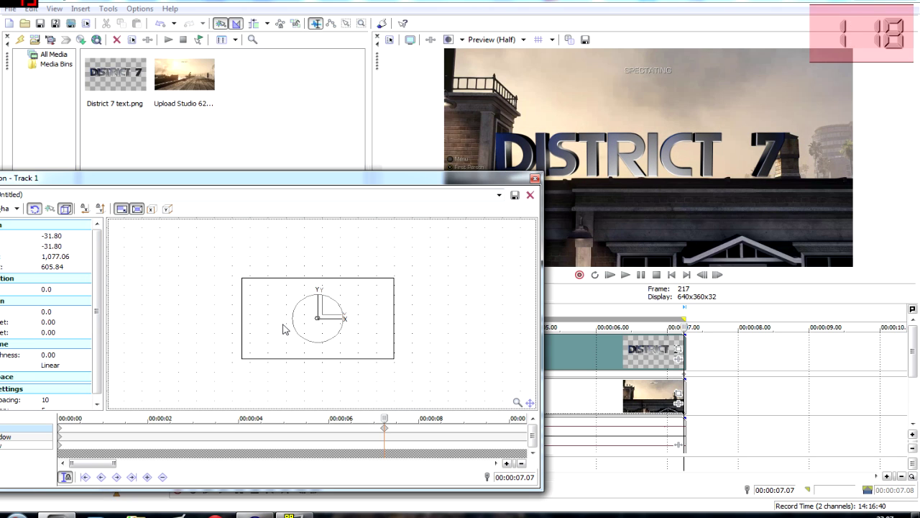
pyautogui.moveTo(467, 183); pyautogui.dragTo(333, 149)
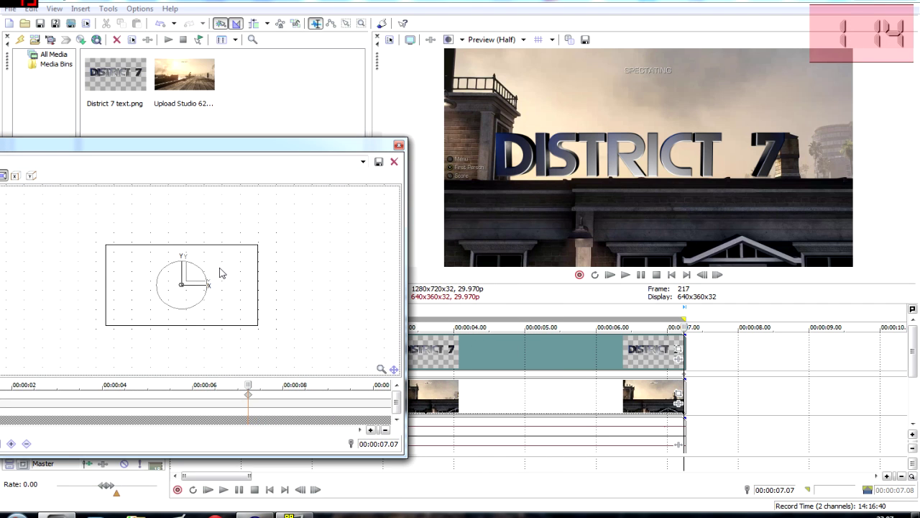
pyautogui.moveTo(220, 273); pyautogui.dragTo(217, 271)
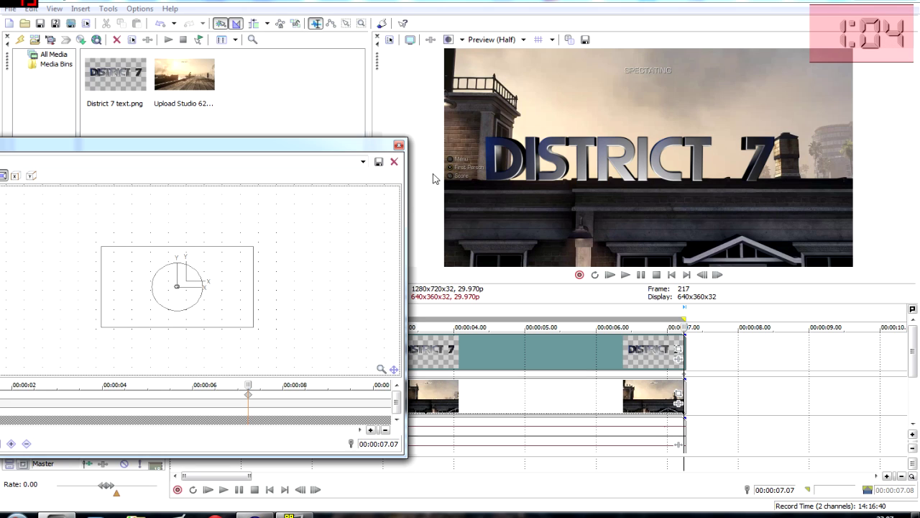
pyautogui.click(398, 146)
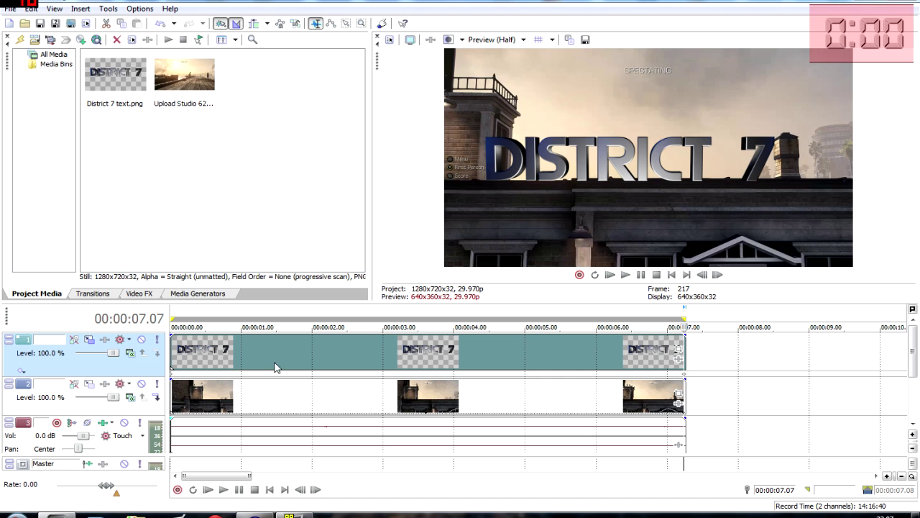
# Step: Play from the start, then select the whole 7-second Track 1 text event and play it
pyautogui.click(609, 276)
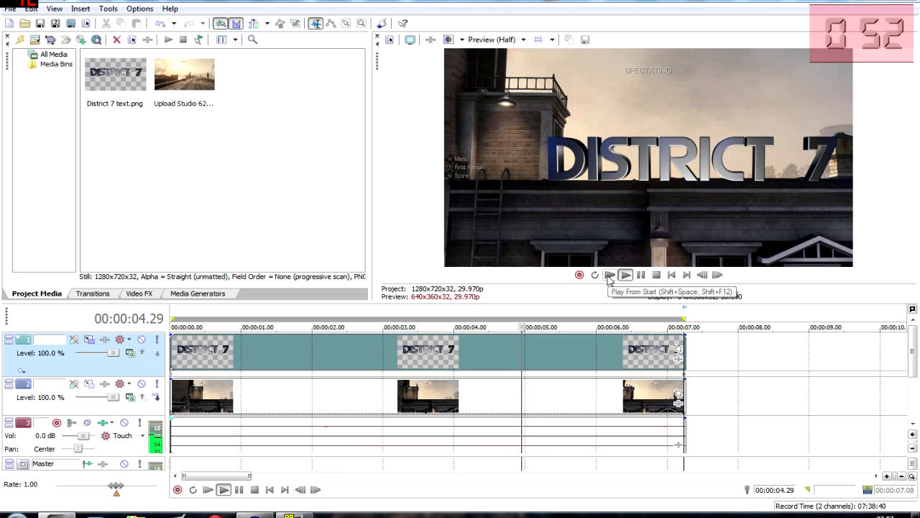
pyautogui.click(648, 275)
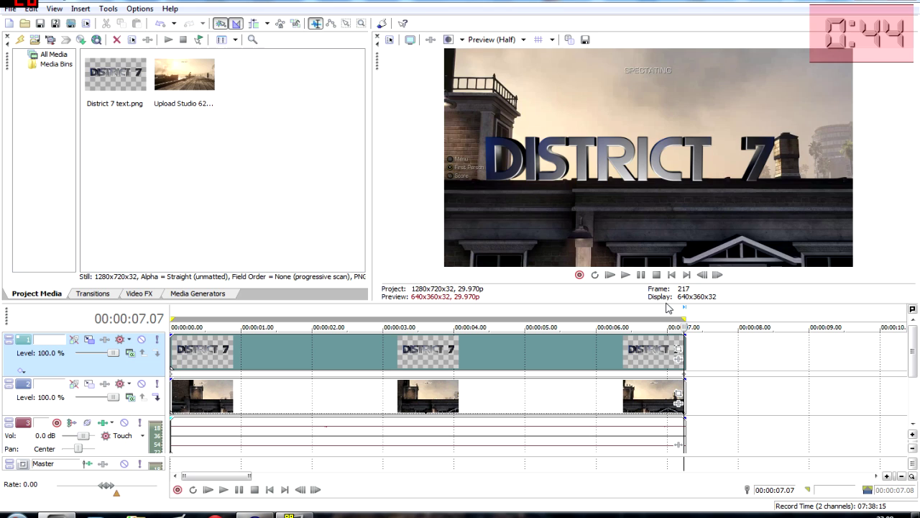
pyautogui.press('space')
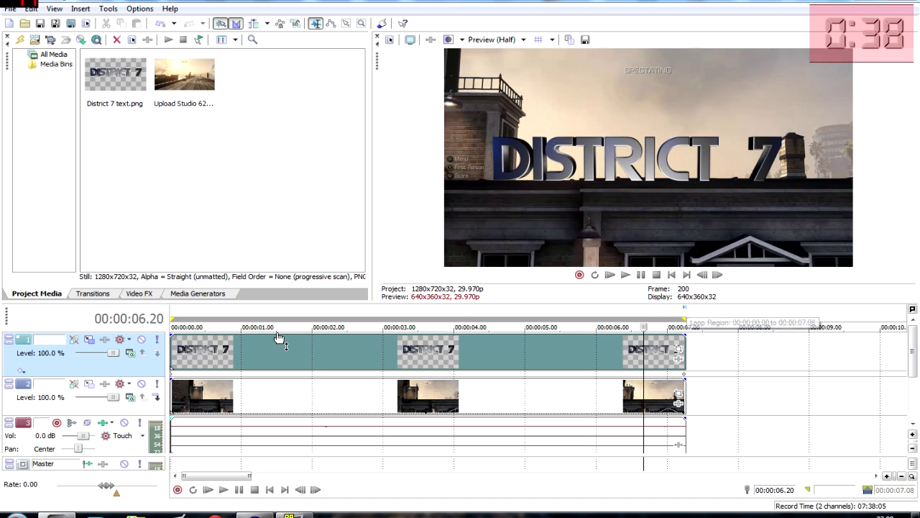
pyautogui.doubleClick(329, 362)
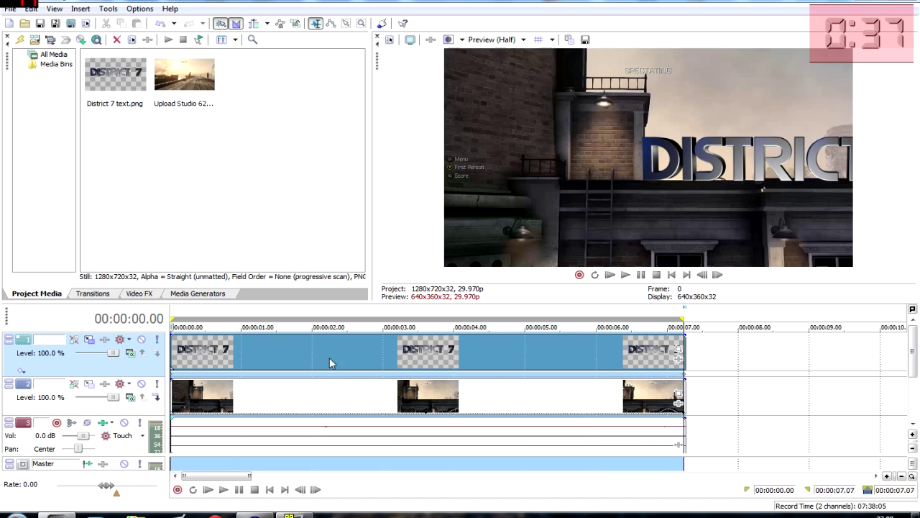
pyautogui.click(626, 275)
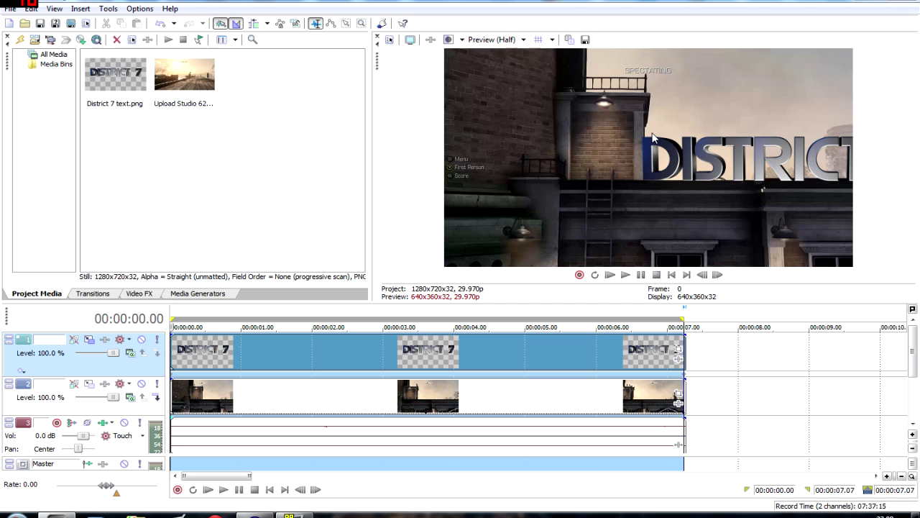
# Step: Select the Track 2 rooftop events and check the preview at 00:00:03.12 and 00:00:05.13
pyautogui.click(170, 404)
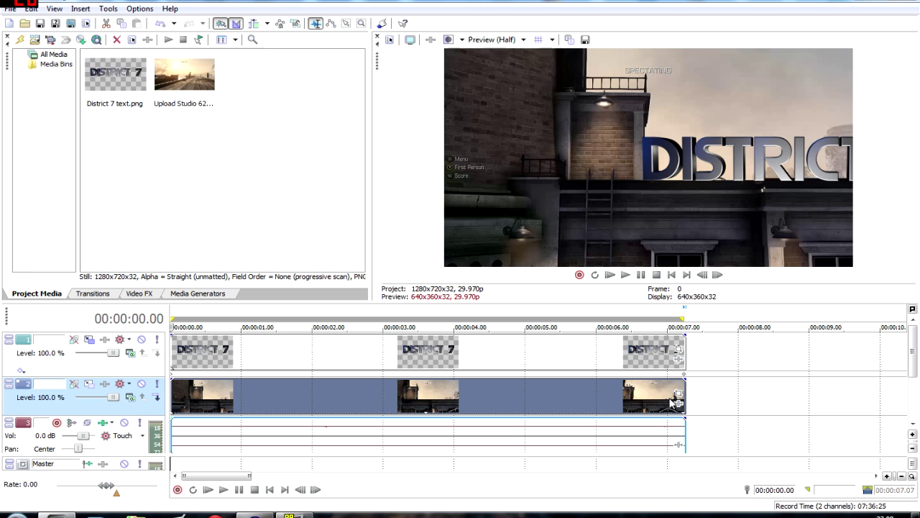
pyautogui.click(411, 396)
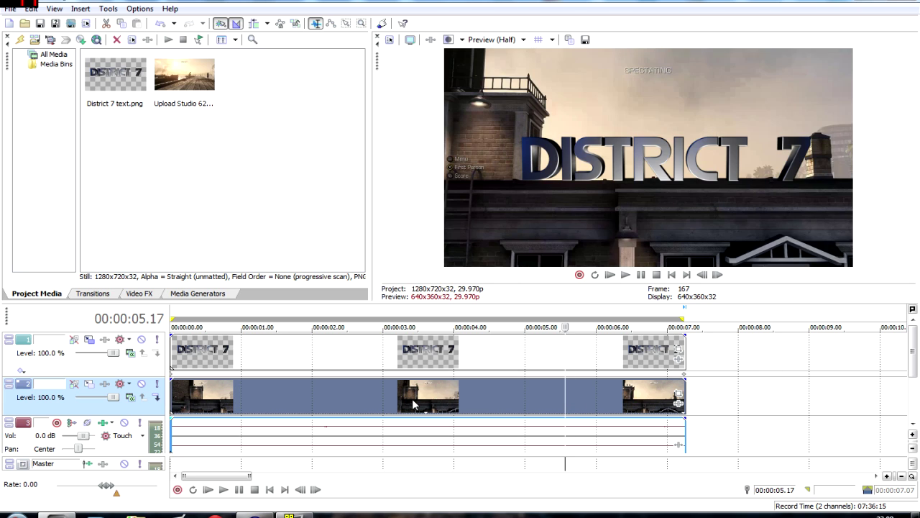
pyautogui.click(317, 388)
pyautogui.click(556, 394)
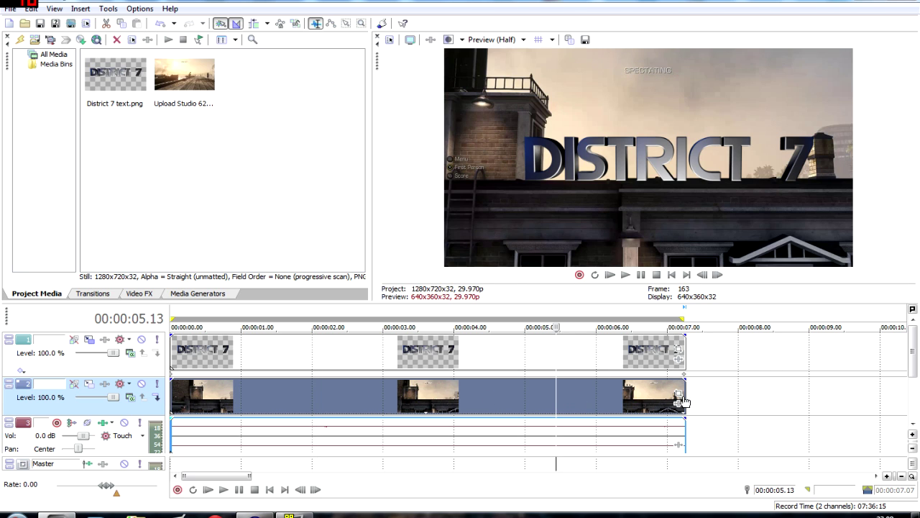